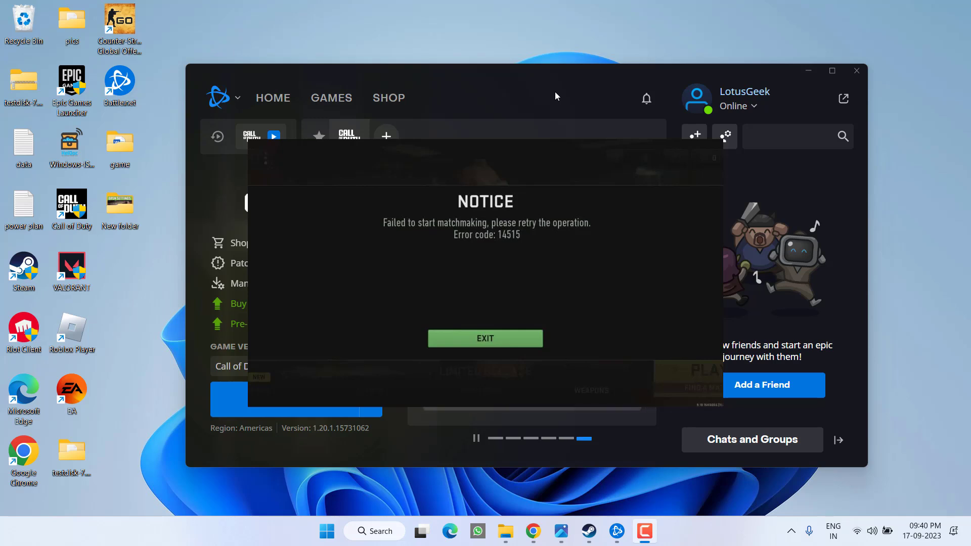
# - View the 1mw2.jpg picture of the game's Quick Play settings and close it
pyautogui.press('Return')
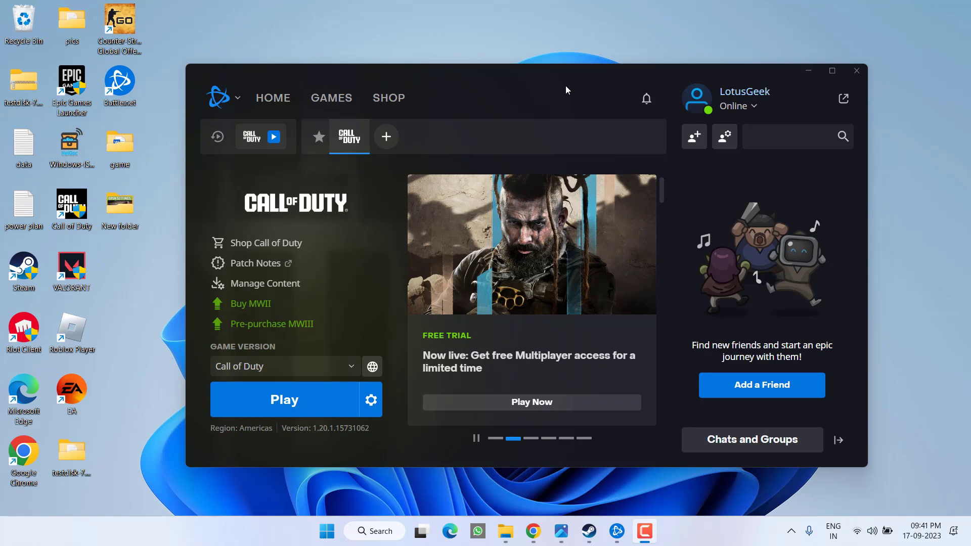
pyautogui.click(562, 531)
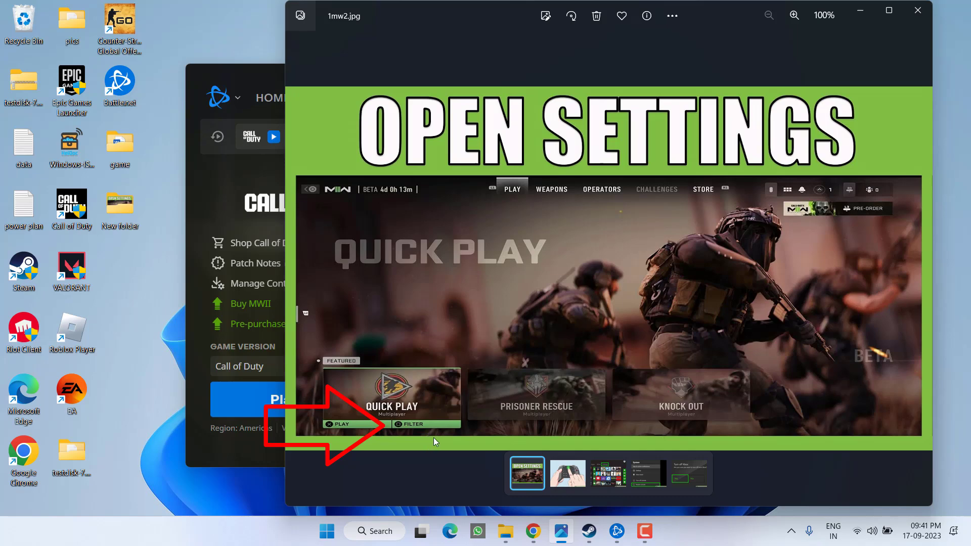
pyautogui.click(918, 10)
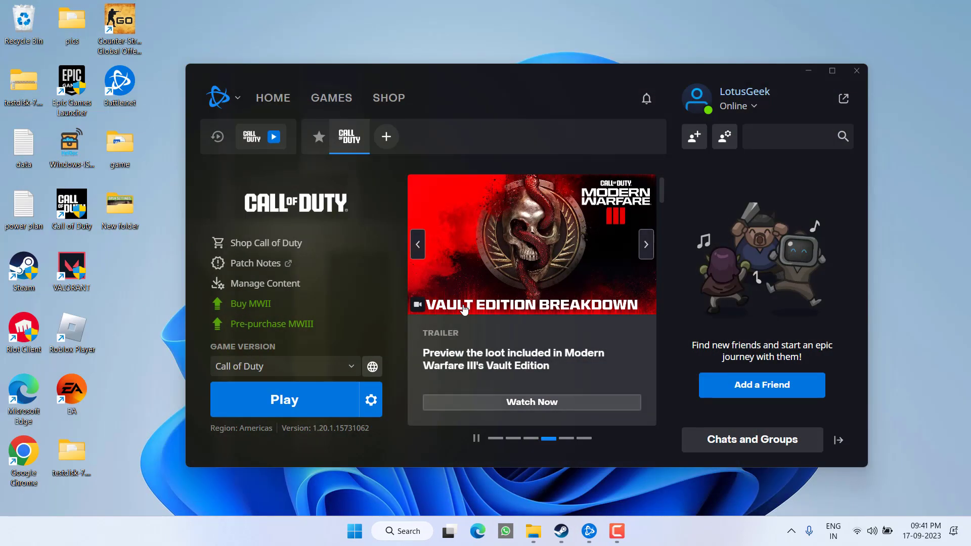
# - Open the local application data folder by running %localappdata%
pyautogui.rightClick(362, 540)
pyautogui.click(327, 462)
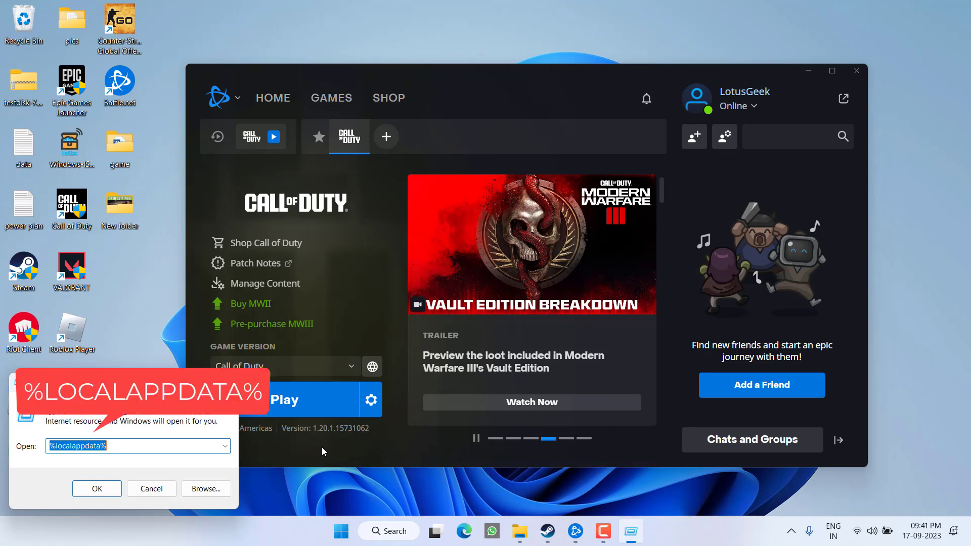
pyautogui.press('Down')
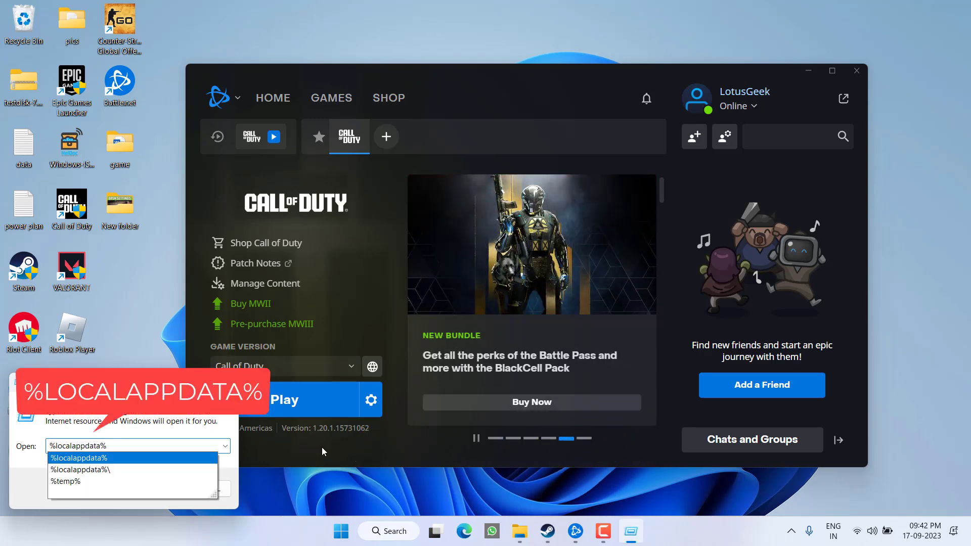
pyautogui.press('Return')
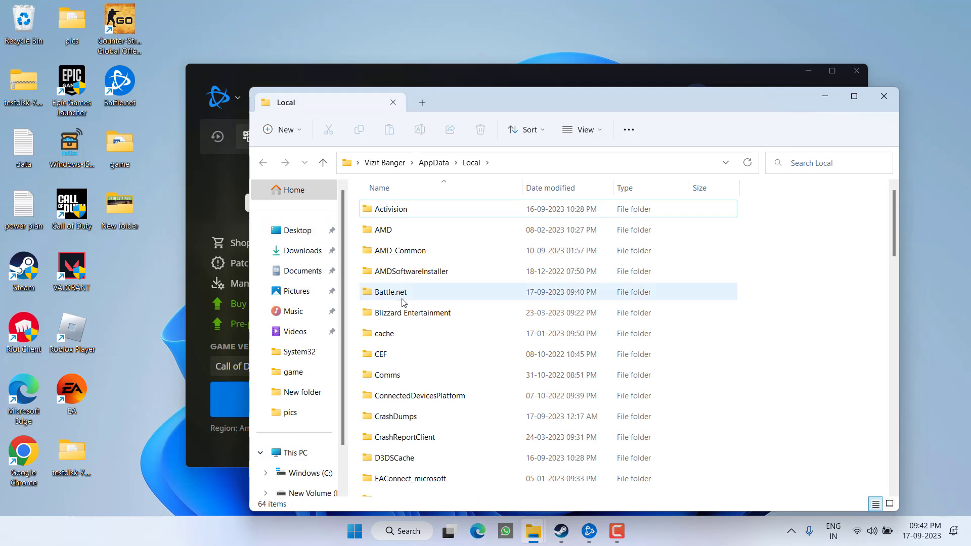
# - Find the Net folder in the Local directory and delete it
pyautogui.click(433, 312)
pyautogui.scroll(-1, 447, 316)
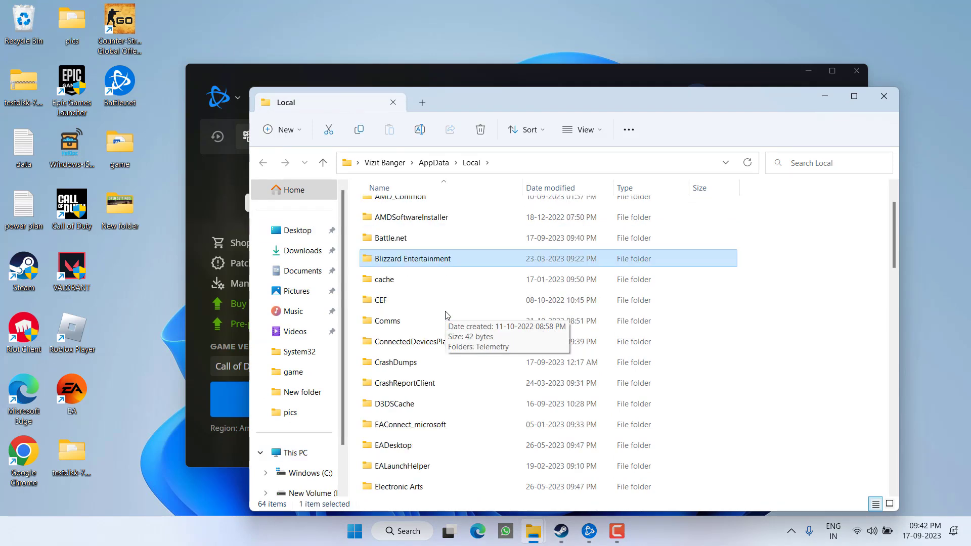
pyautogui.press('n')
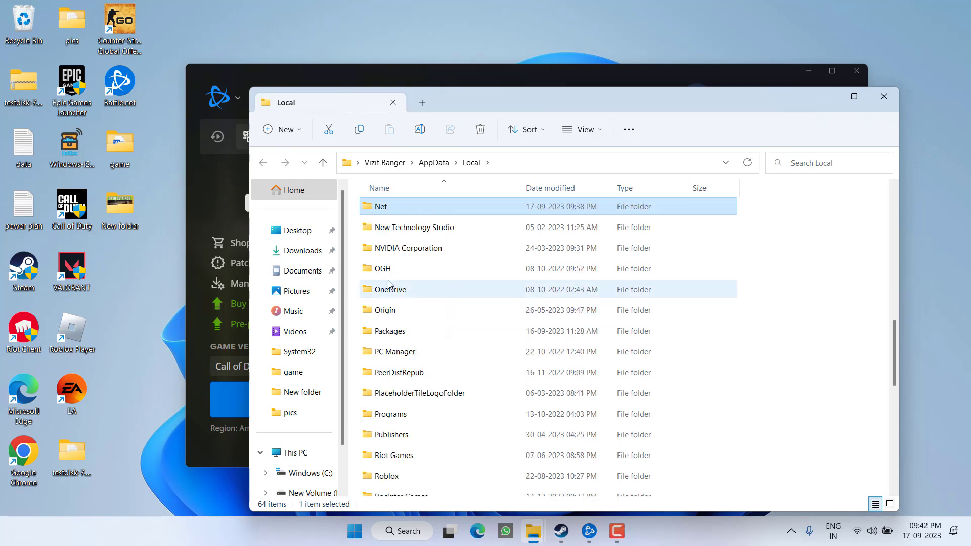
pyautogui.rightClick(375, 210)
pyautogui.click(465, 211)
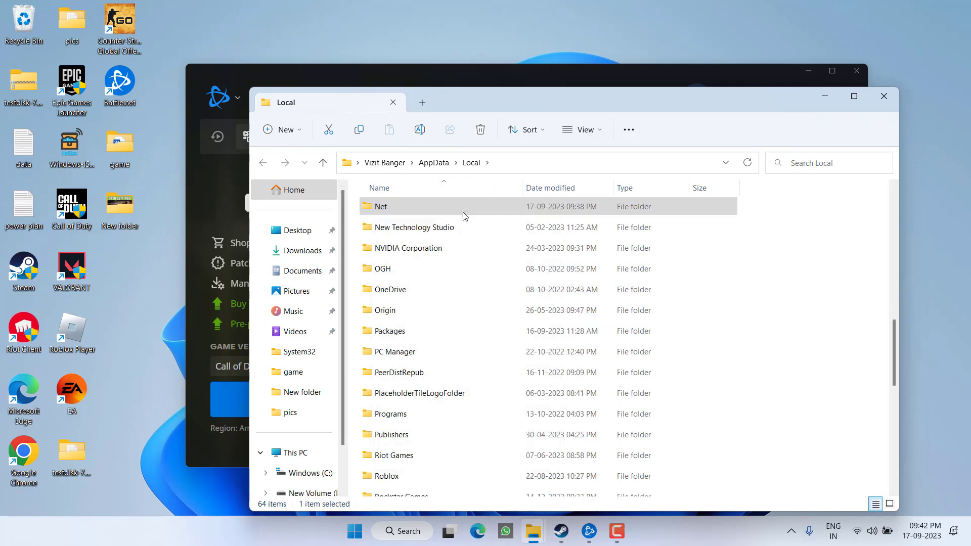
# - Locate the Blizzard Entertainment folder, view its available actions, and close the Local folder window
pyautogui.scroll(6, 443, 326)
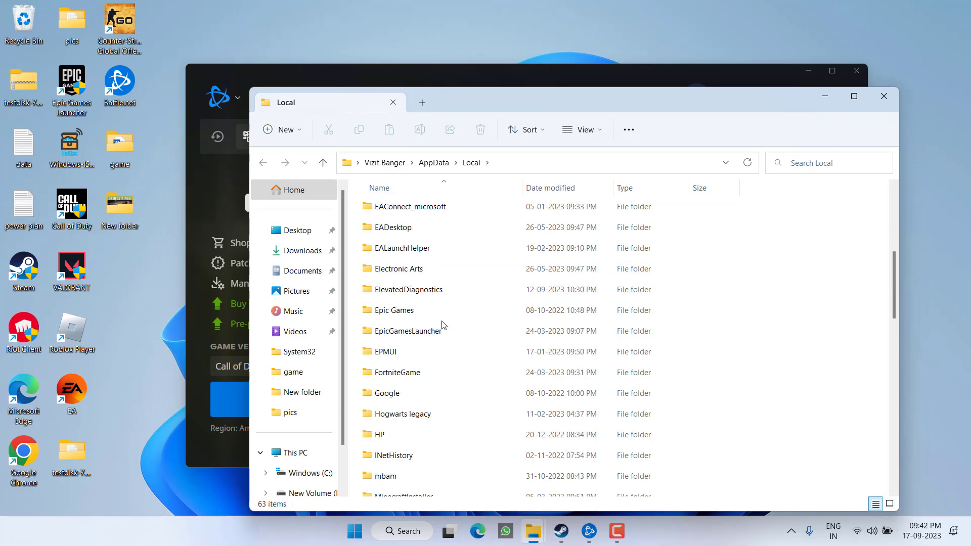
pyautogui.press('b')
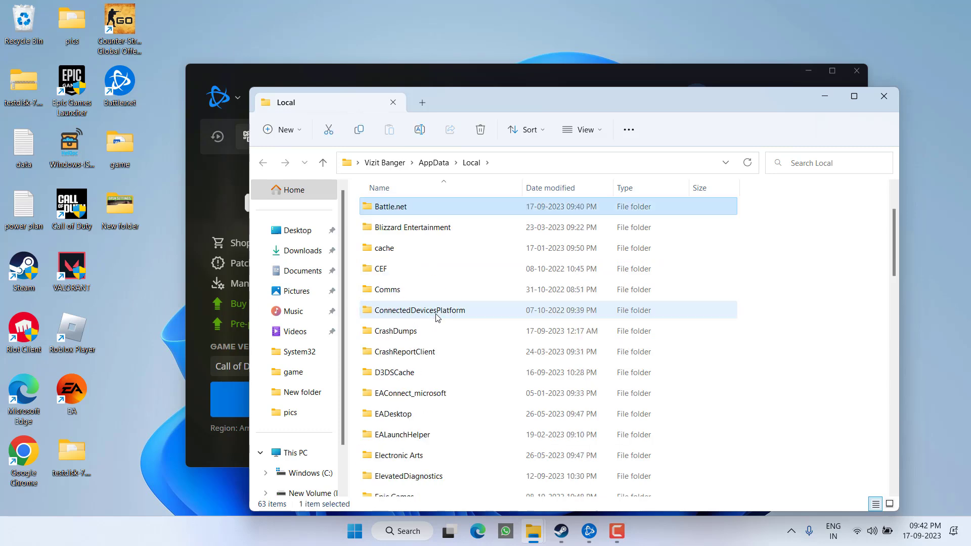
pyautogui.click(410, 233)
pyautogui.rightClick(425, 230)
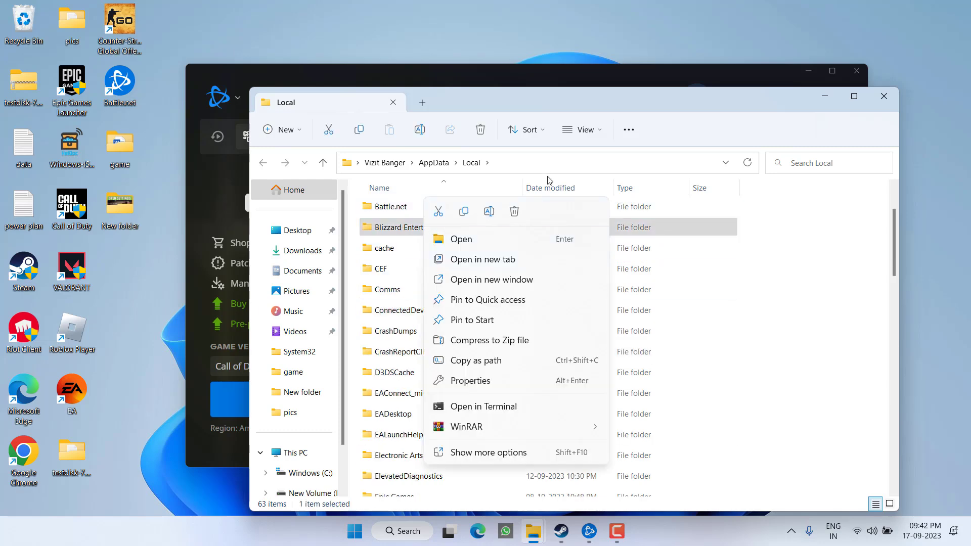
pyautogui.click(881, 103)
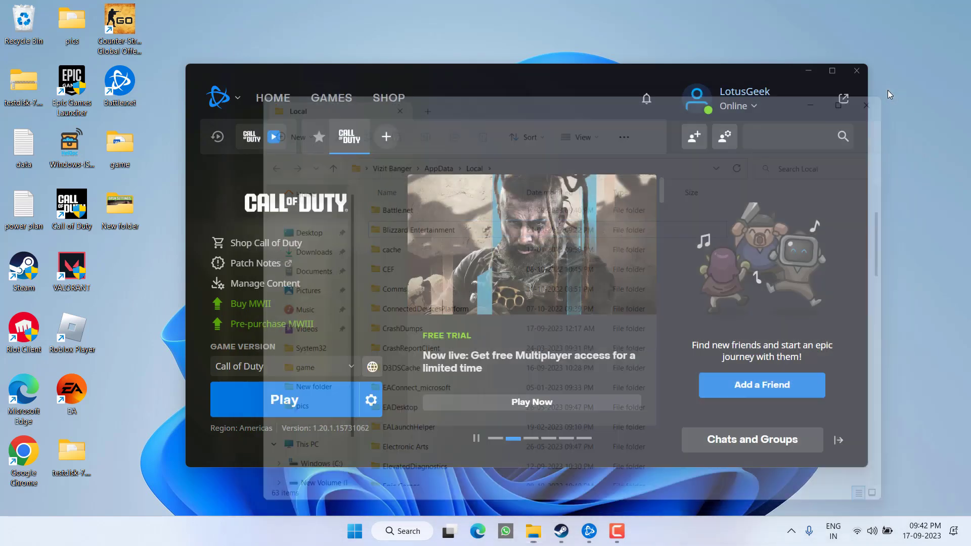
# - Switch to Steam, clear its download cache from the Downloads settings, and sign back in with the saved account
pyautogui.click(567, 531)
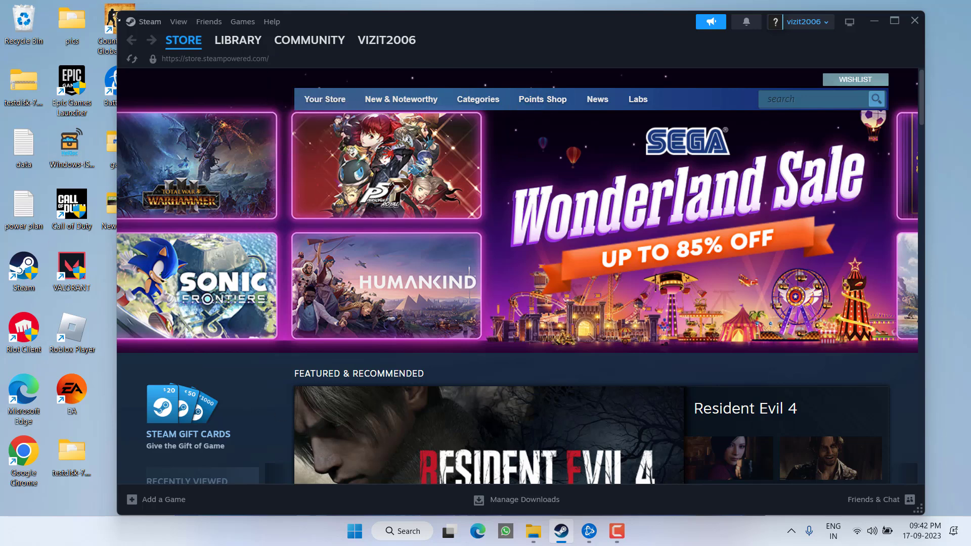
pyautogui.click(137, 22)
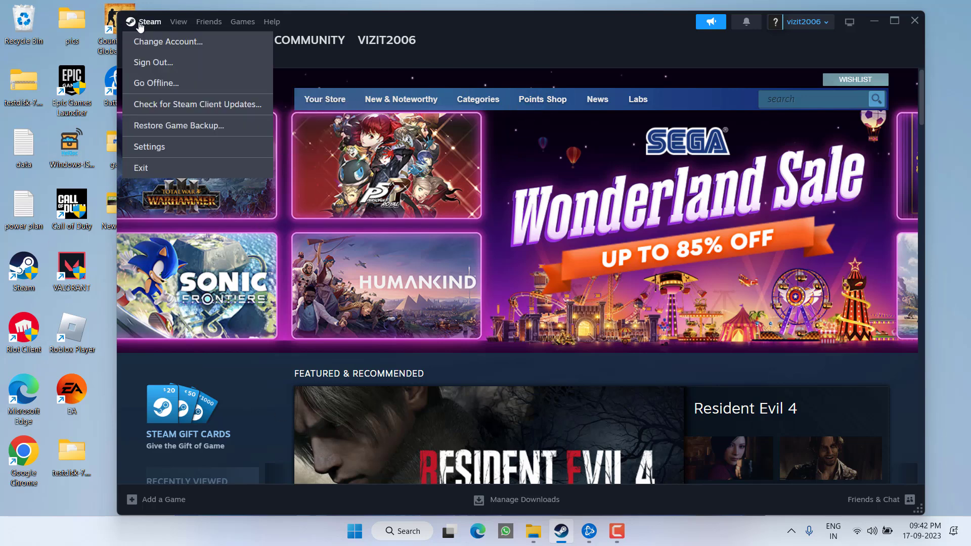
pyautogui.click(150, 147)
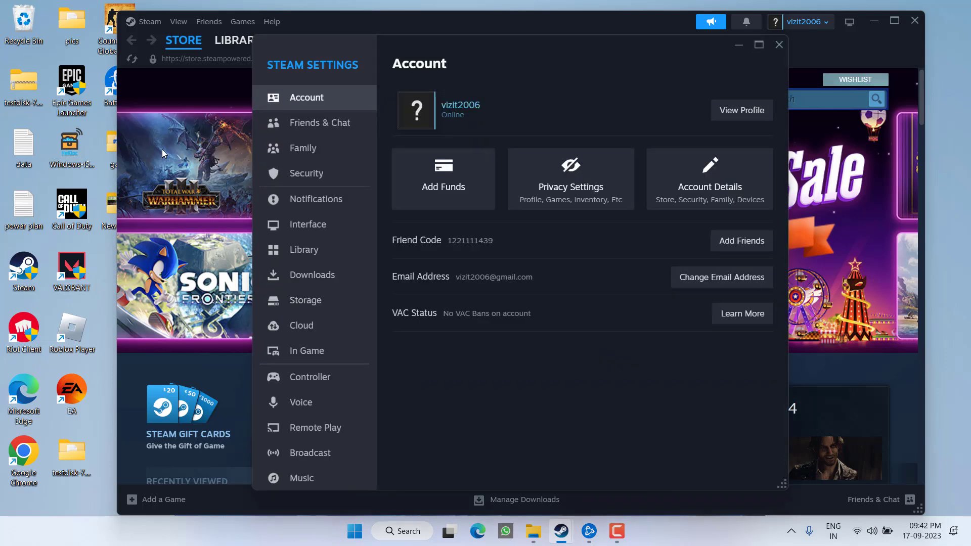
pyautogui.click(324, 281)
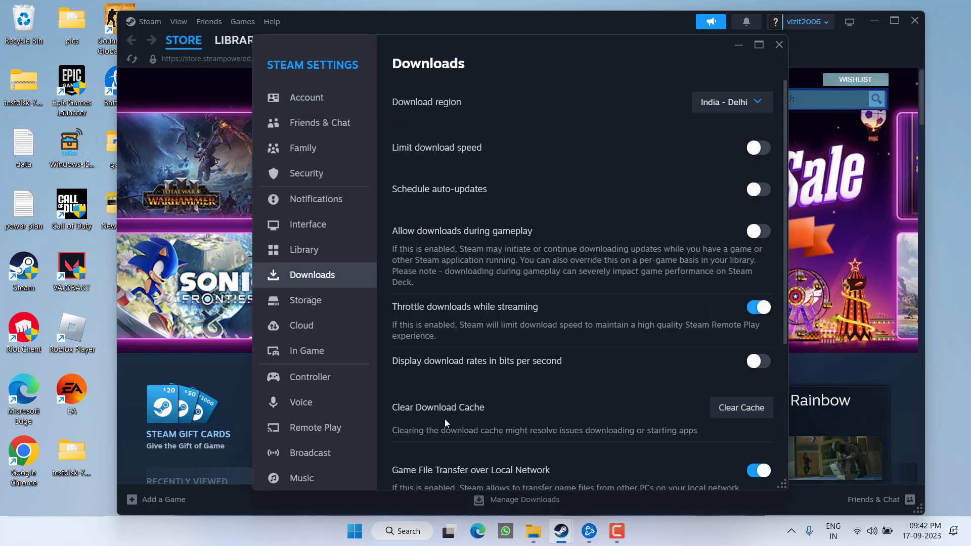
pyautogui.click(733, 410)
pyautogui.click(627, 304)
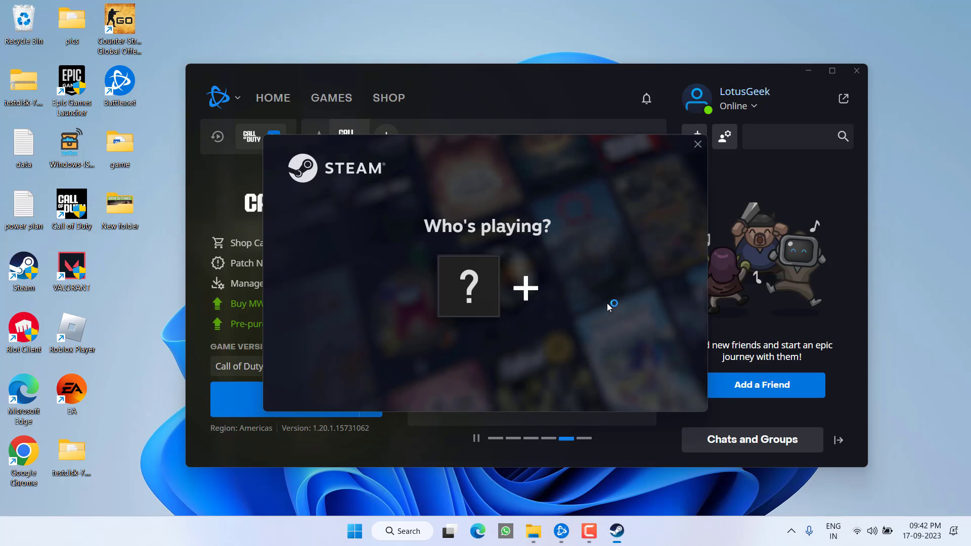
pyautogui.click(459, 293)
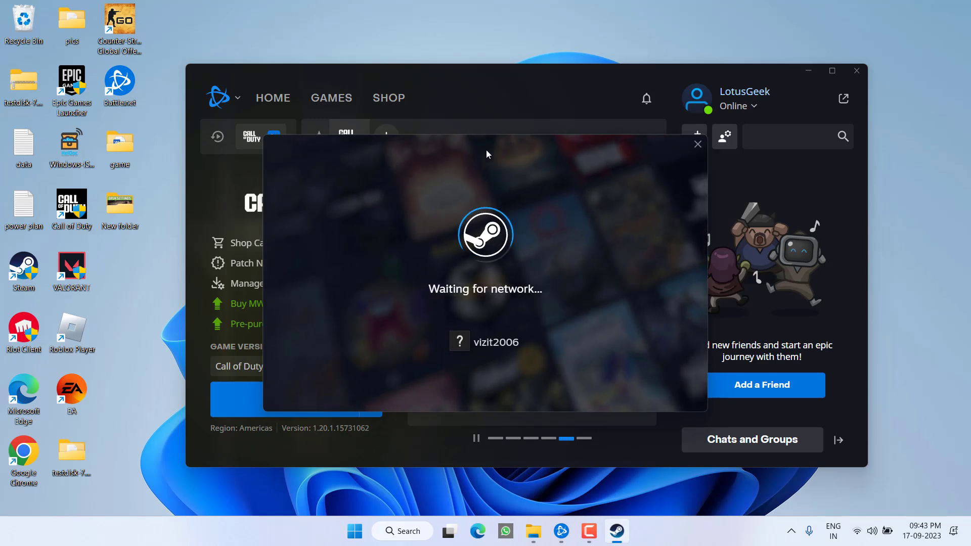
# - Switch to Battle.net and open the options for Call of Duty
pyautogui.click(547, 91)
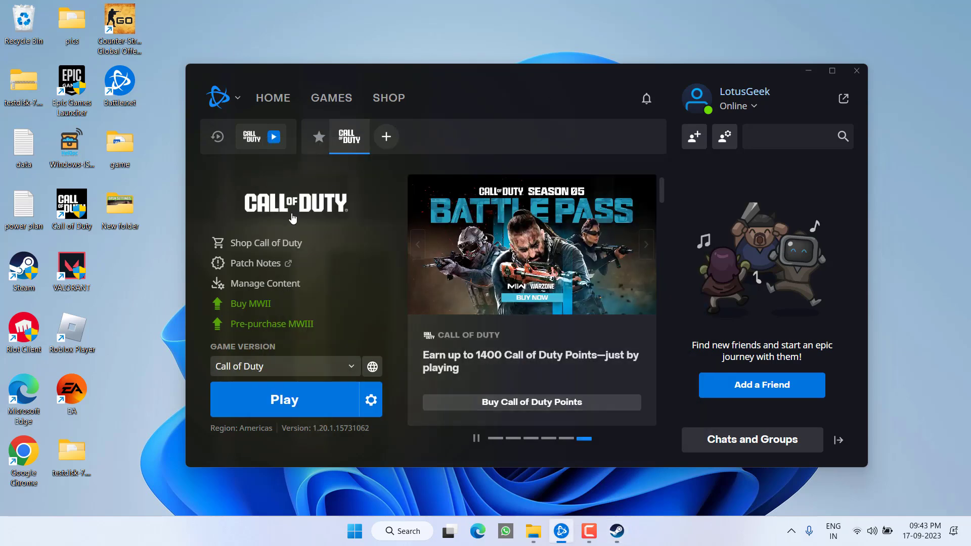
pyautogui.click(372, 404)
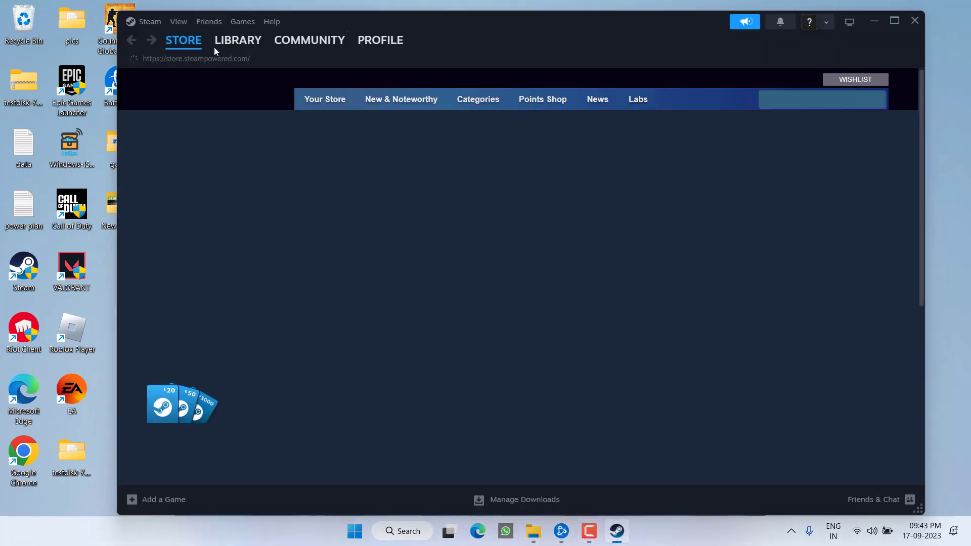
# - Verify the integrity of Counter-Strike: Global Offensive's installed files from the Steam library, then close the Steam windows
pyautogui.click(237, 42)
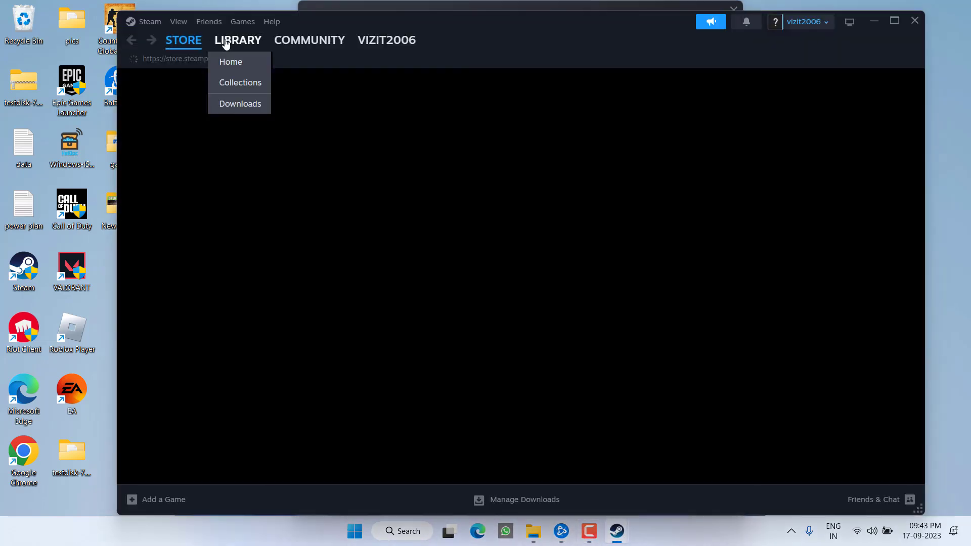
pyautogui.rightClick(246, 208)
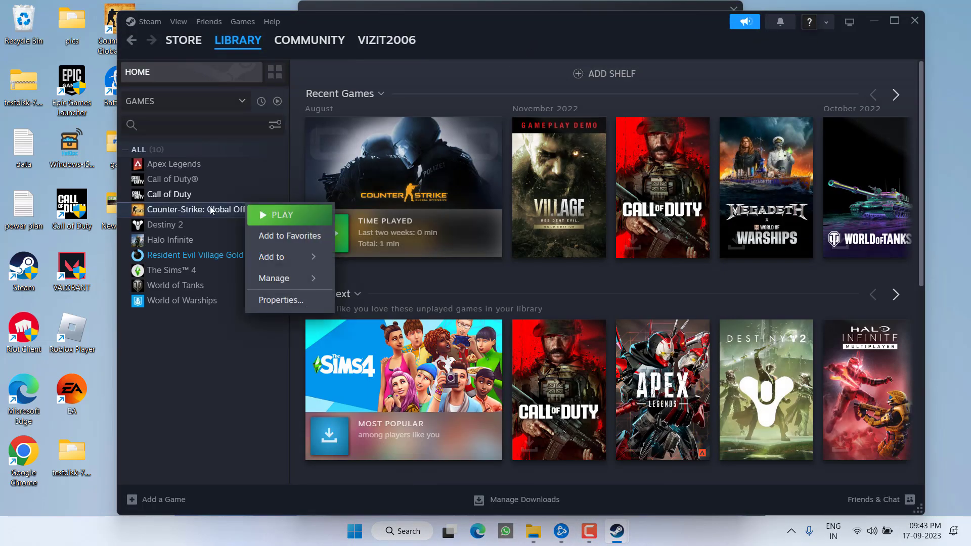
pyautogui.click(282, 302)
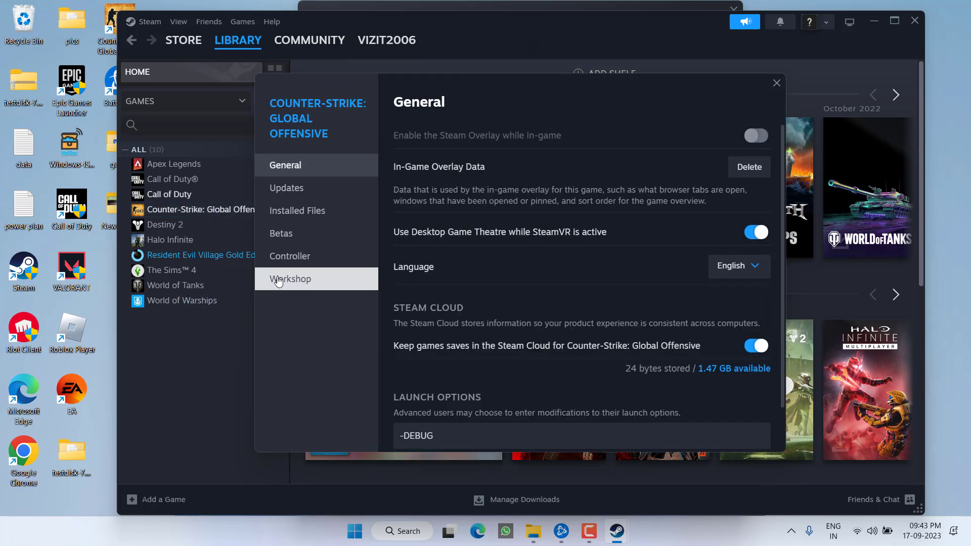
pyautogui.click(287, 213)
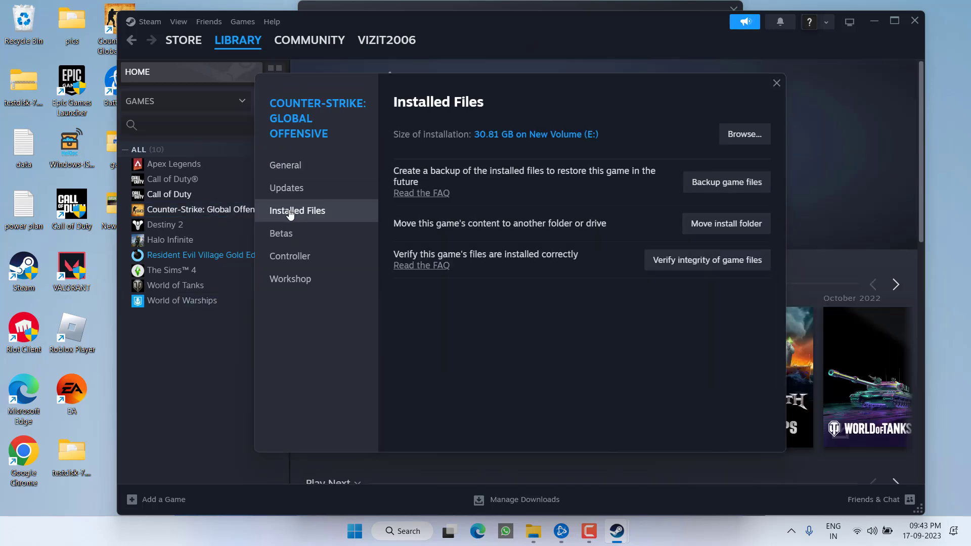
pyautogui.click(696, 262)
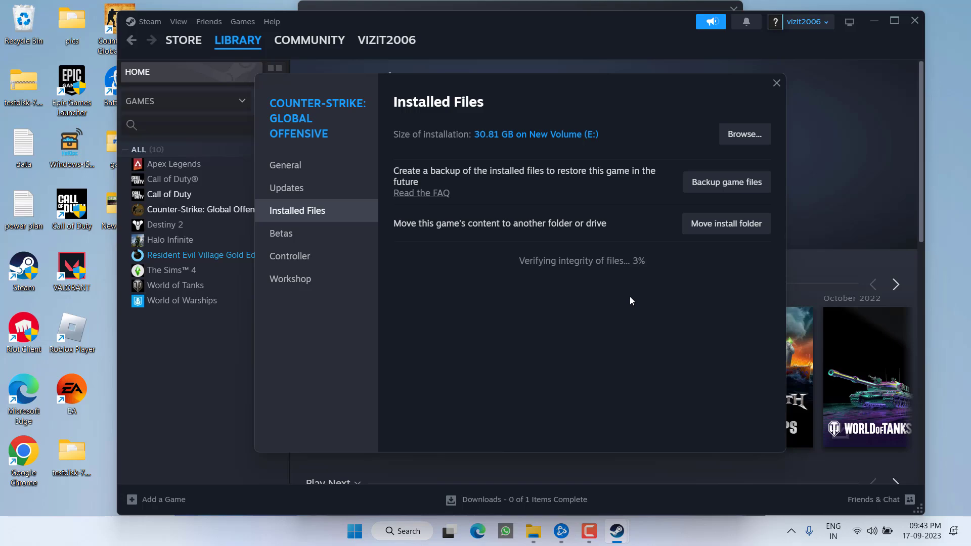
pyautogui.click(777, 83)
pyautogui.click(915, 20)
pyautogui.click(732, 11)
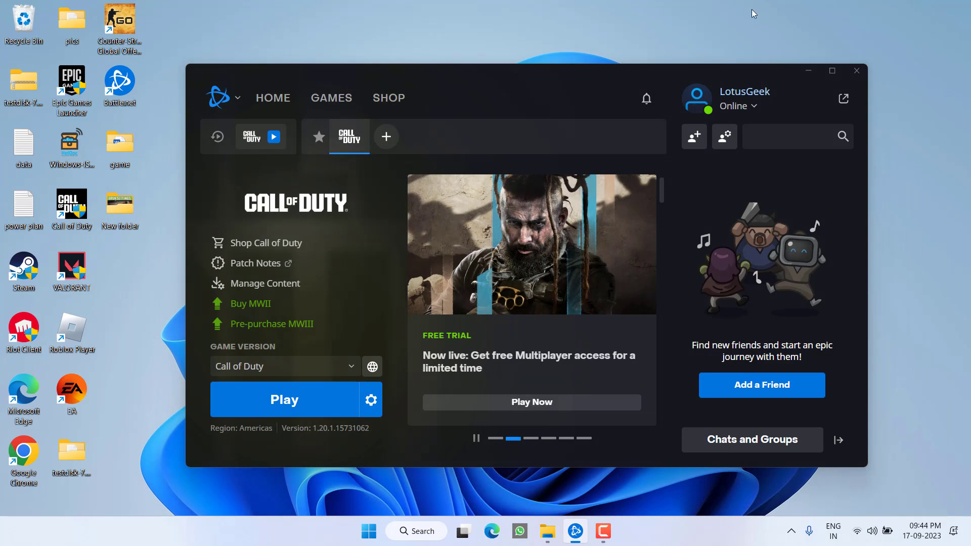
pyautogui.click(808, 71)
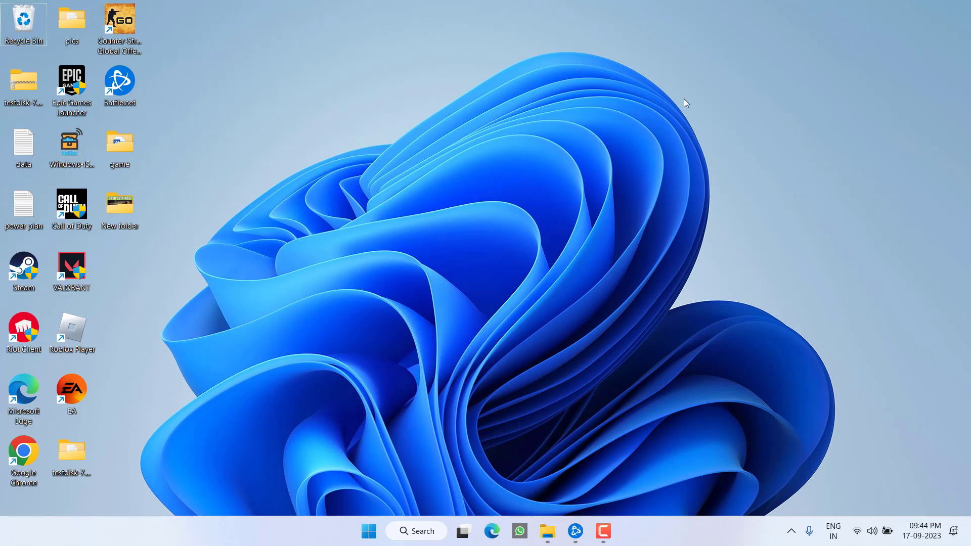
pyautogui.click(576, 529)
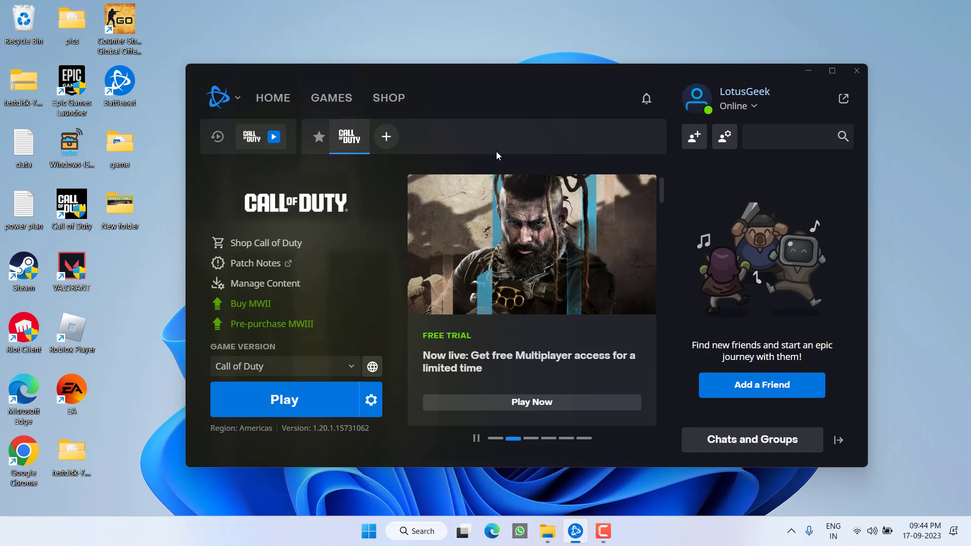
# - Open the Windows Network Connections window by running ncpa.cpl
pyautogui.rightClick(368, 532)
pyautogui.click(334, 460)
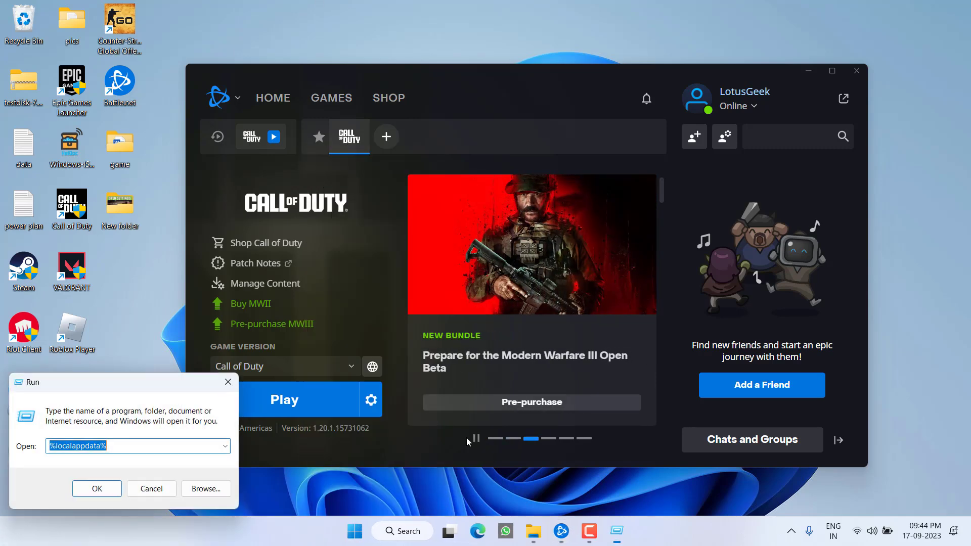
pyautogui.write('ncpa.cpl')
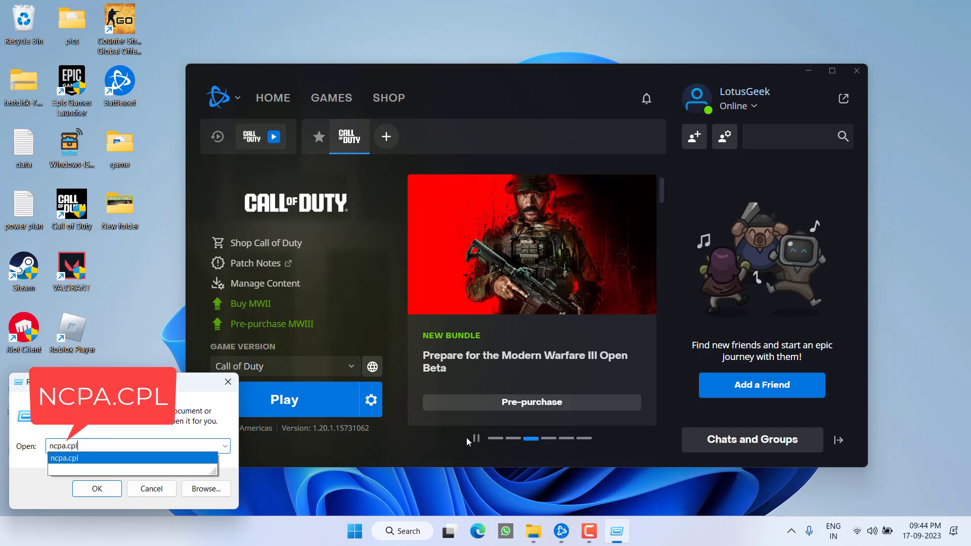
pyautogui.press('Return')
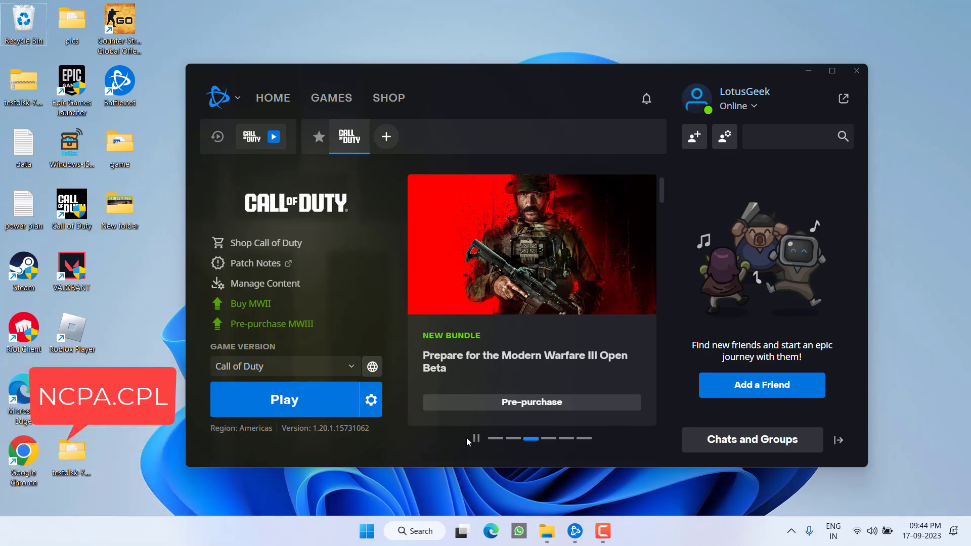
# - Disable Internet Protocol Version 6 (TCP/IPv6) in the Wi-Fi adapter's properties
pyautogui.click(537, 90)
pyautogui.rightClick(538, 93)
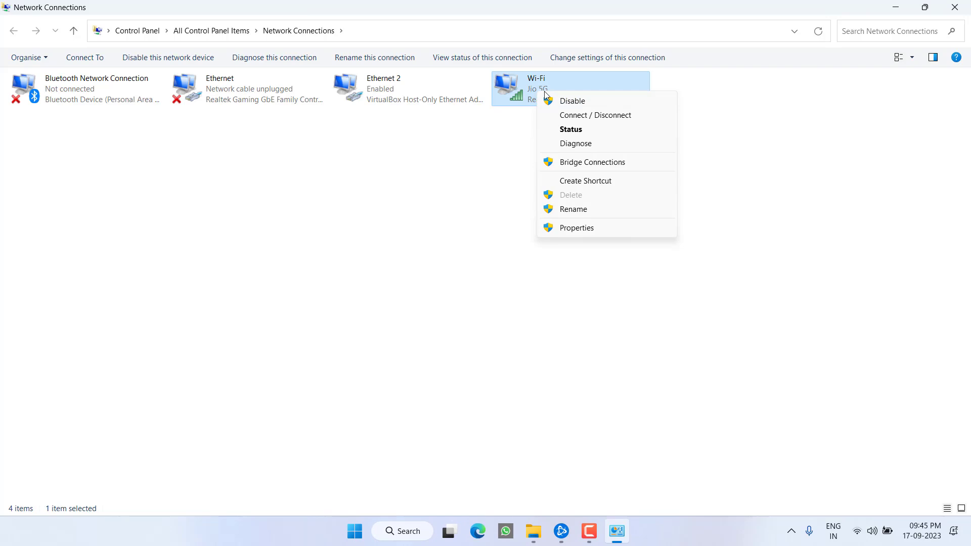
pyautogui.click(578, 228)
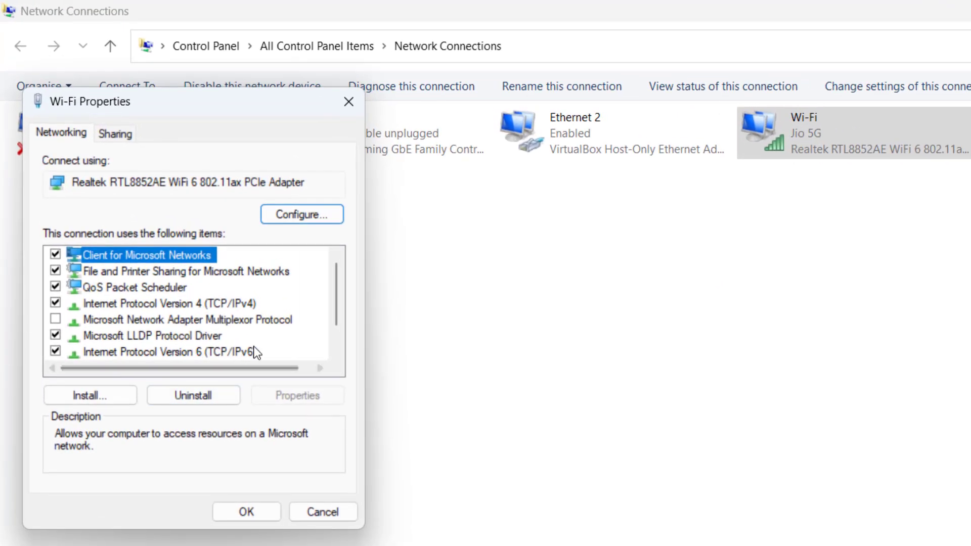
pyautogui.click(54, 352)
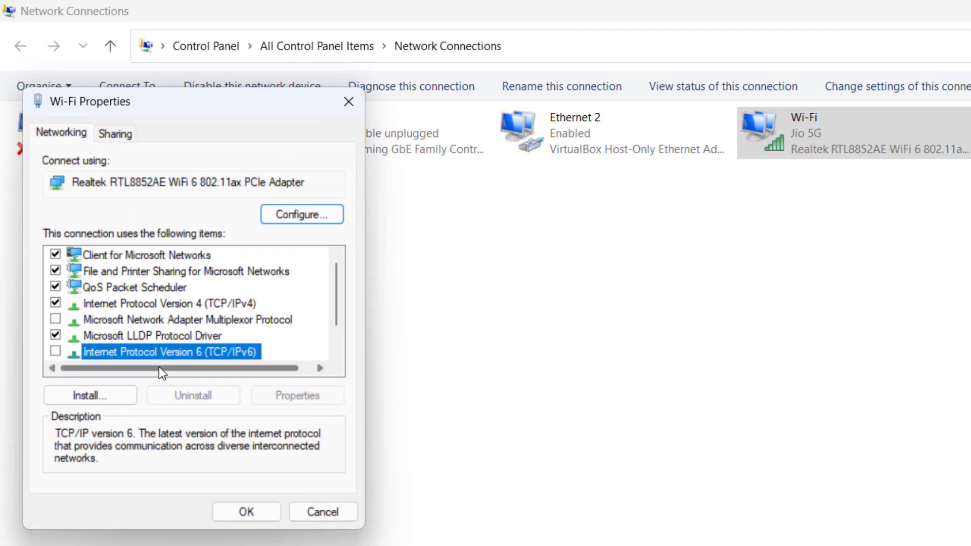
# - Set the Wi-Fi adapter's IPv4 DNS servers manually to 8.8.8.8 preferred and 8.8.4.4 alternative, and apply the adapter properties
pyautogui.click(196, 304)
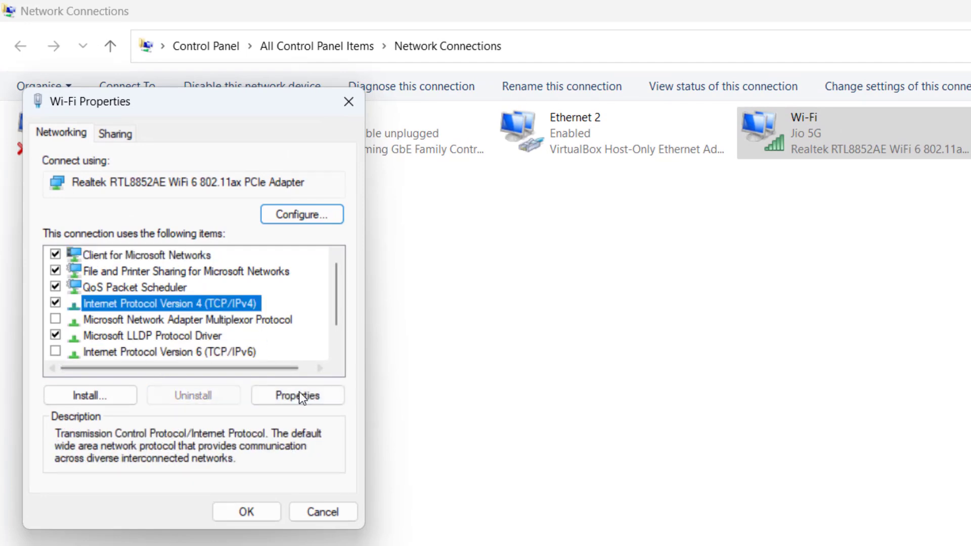
pyautogui.click(299, 396)
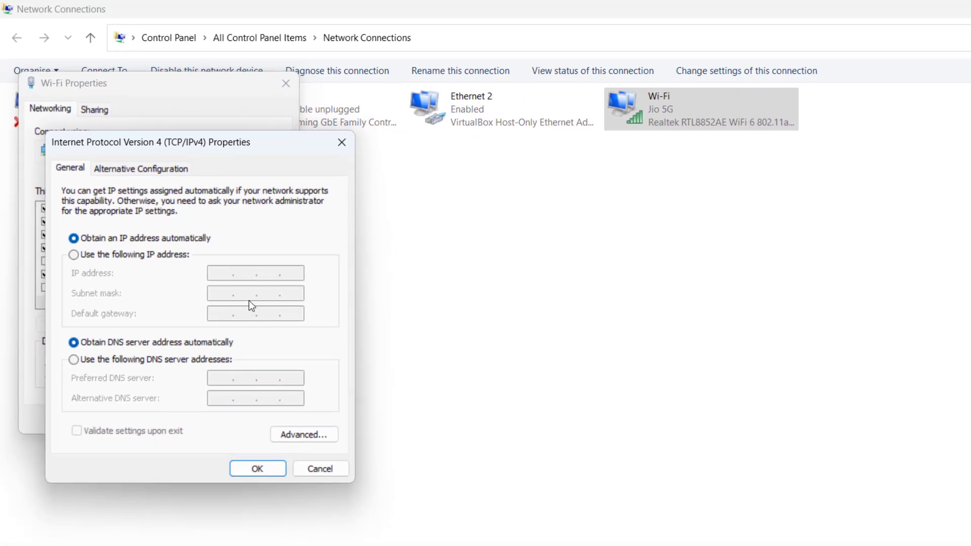
pyautogui.click(122, 360)
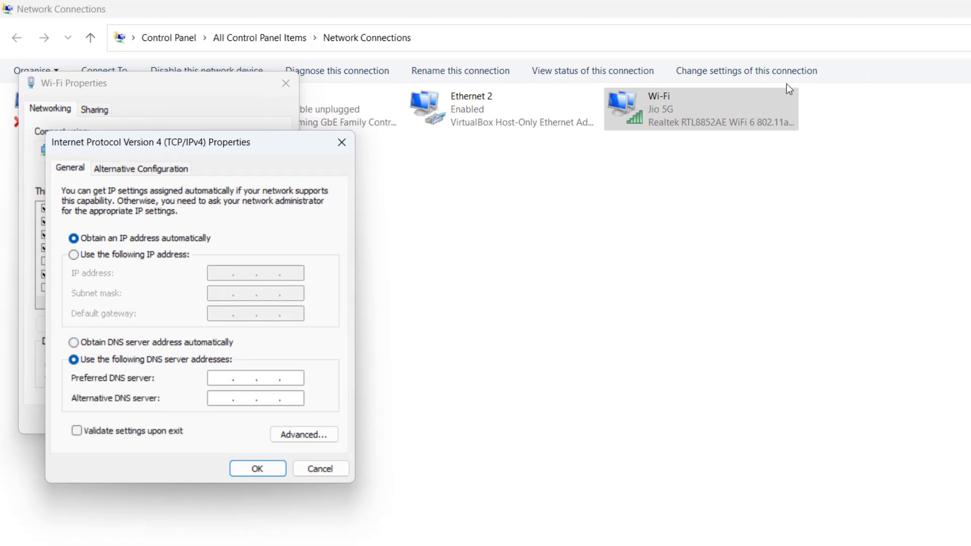
pyautogui.write('8.8.8.8')
pyautogui.write('8.8.4.4')
pyautogui.click(257, 469)
pyautogui.click(170, 351)
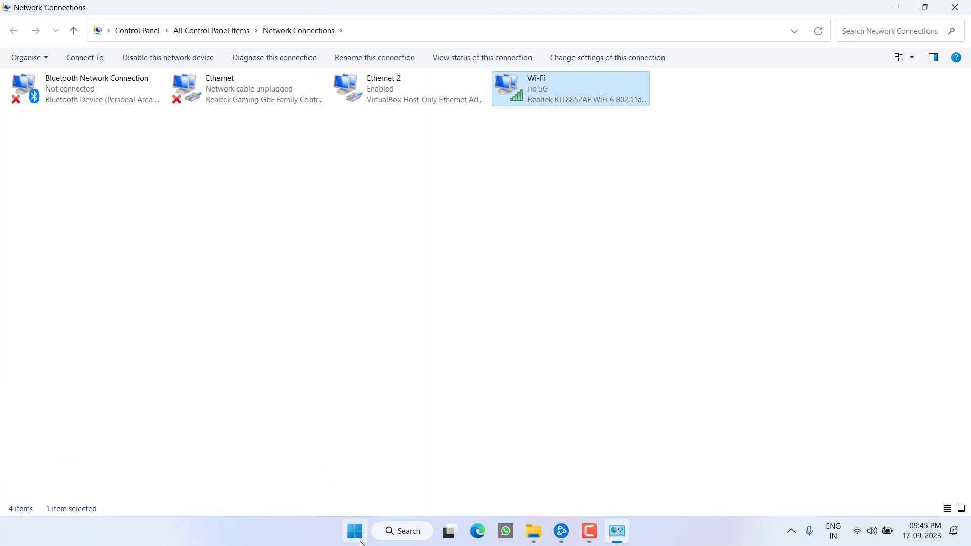
# - Flush the DNS cache with ipconfig /flushdns in an administrator Command Prompt, and close it along with the Network Connections window
pyautogui.press('super')
pyautogui.write('cmd')
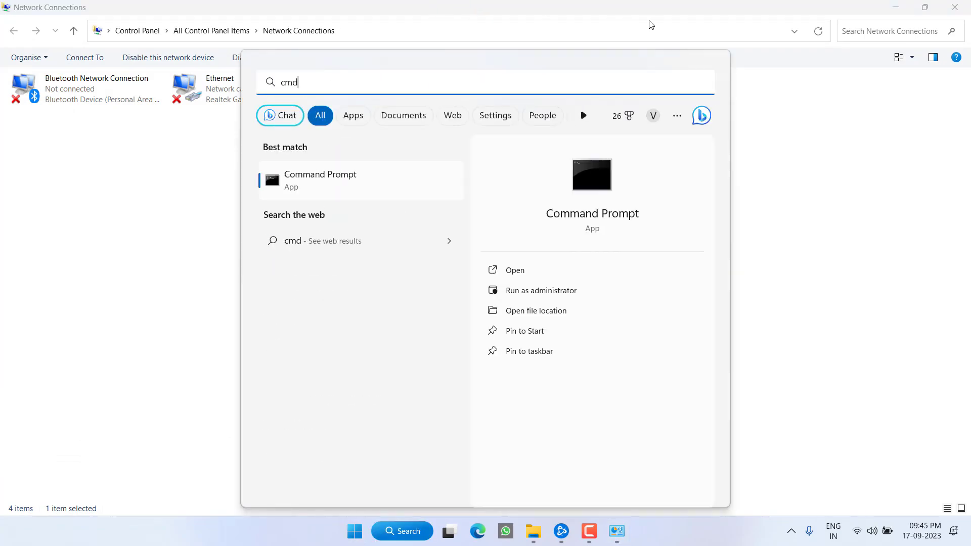
pyautogui.click(561, 291)
pyautogui.write('i')
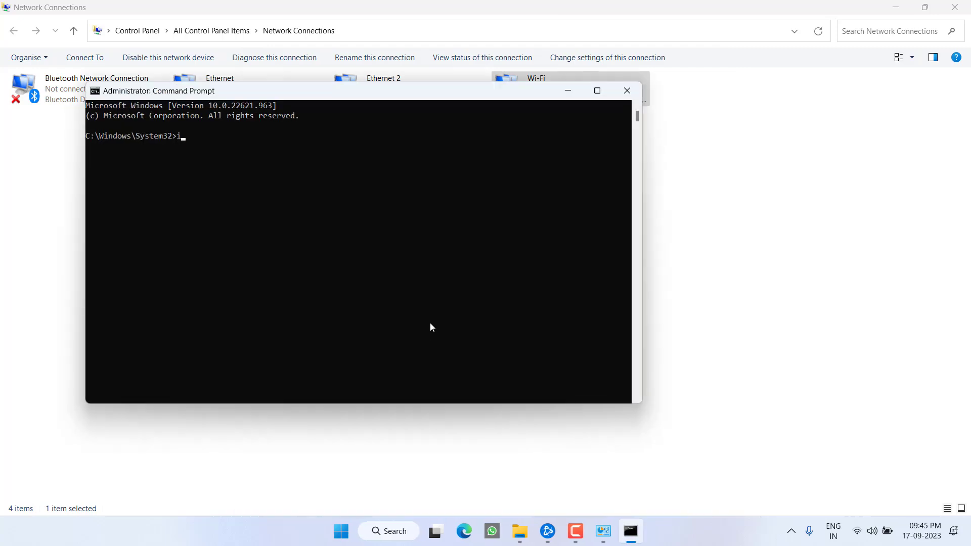
pyautogui.write('pconfig /flushdns')
pyautogui.press('Return')
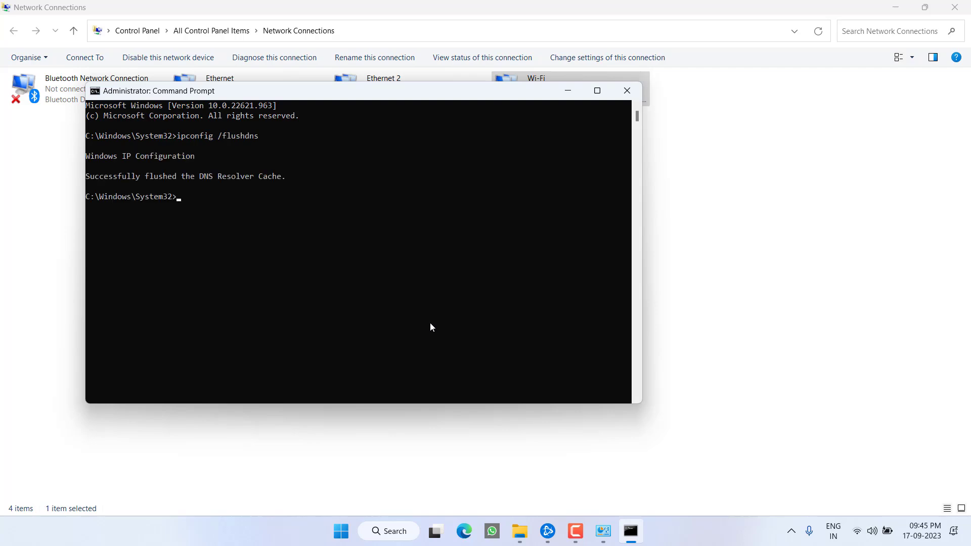
pyautogui.click(629, 91)
pyautogui.click(955, 7)
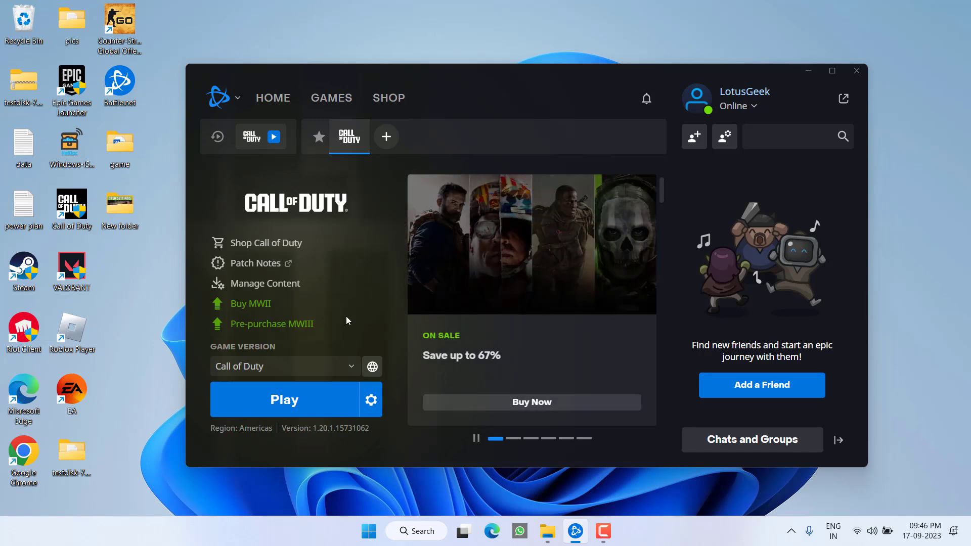
# - Launch Call of Duty from Battle.net and open the game's Account & Network settings
pyautogui.click(286, 408)
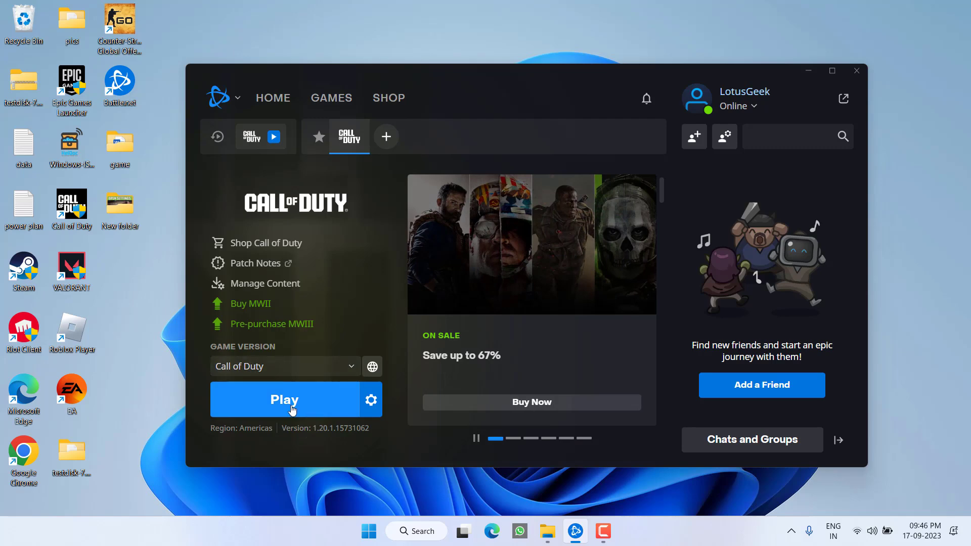
pyautogui.click(292, 409)
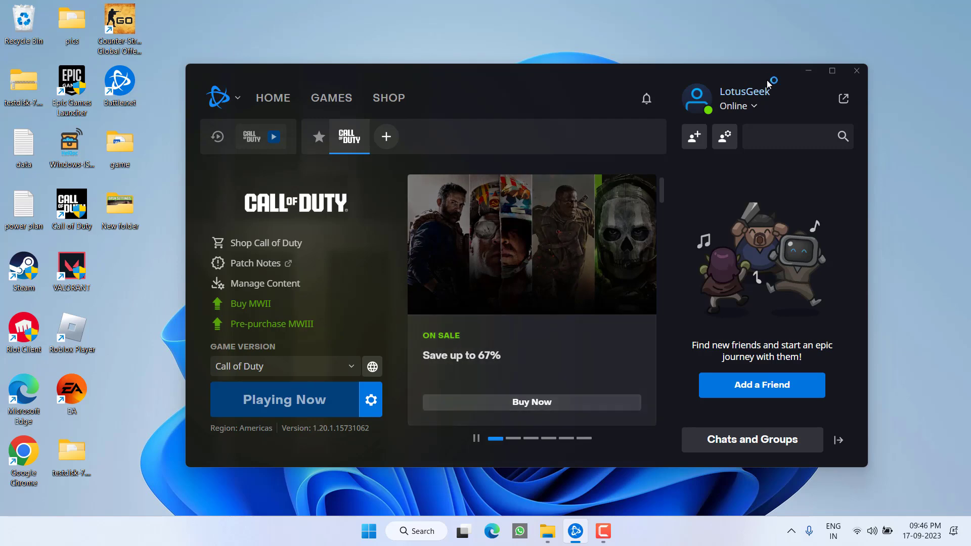
pyautogui.click(809, 70)
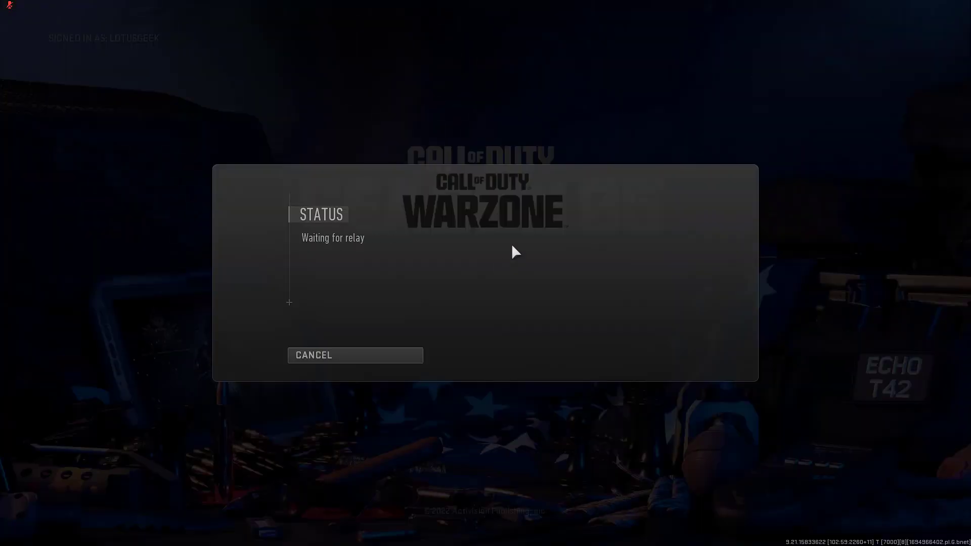
pyautogui.press('Escape')
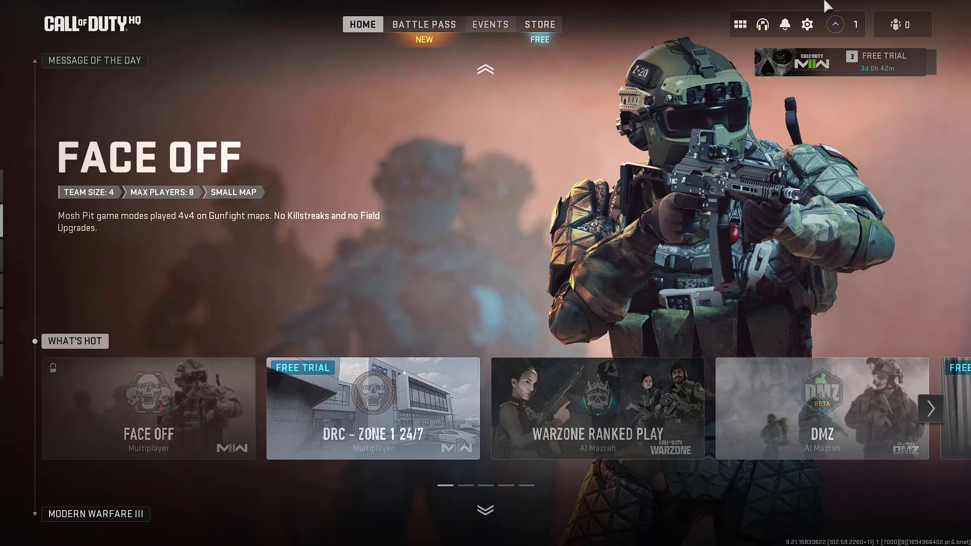
pyautogui.click(807, 24)
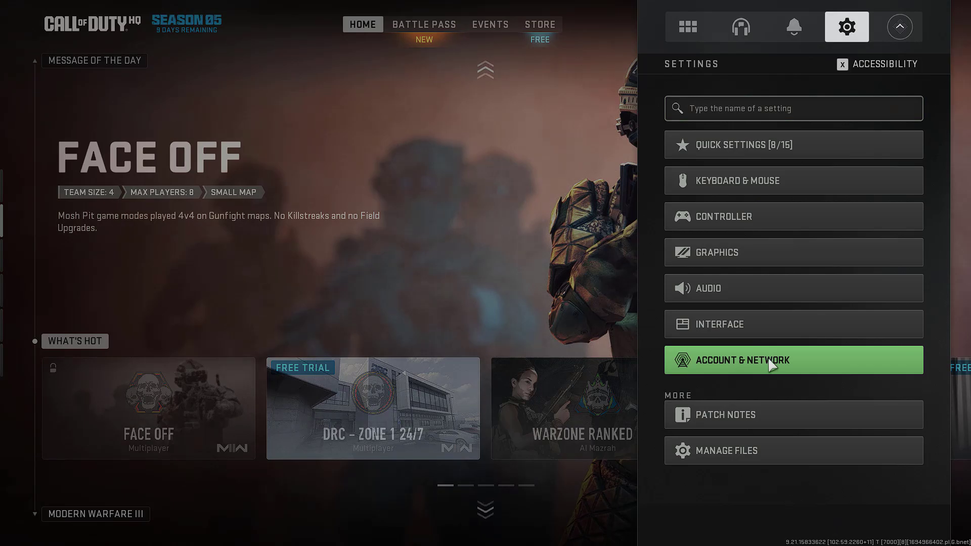
pyautogui.click(750, 360)
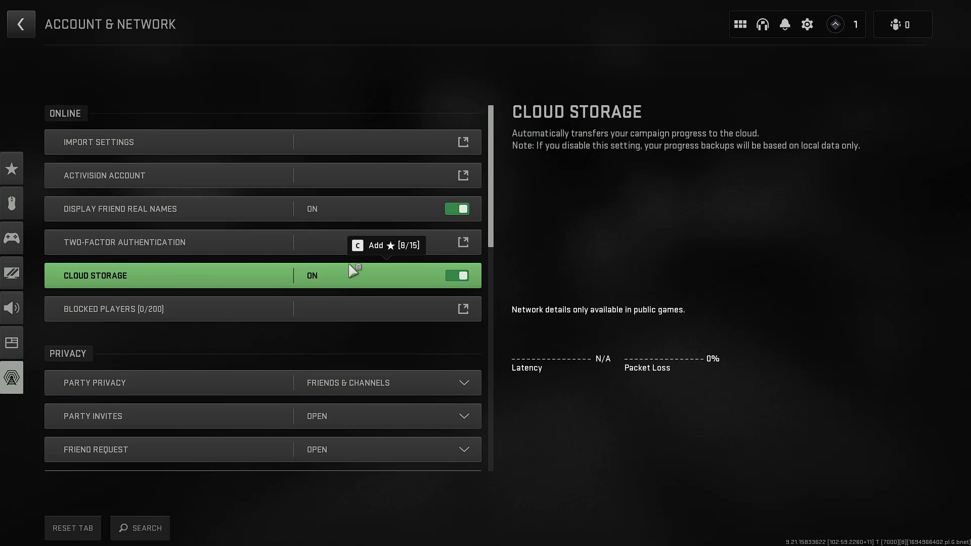
# - Switch to Chrome to read the crossplay options in Activision's Modern Warfare II support article, and return to Call of Duty's home screen
pyautogui.press('super+d')
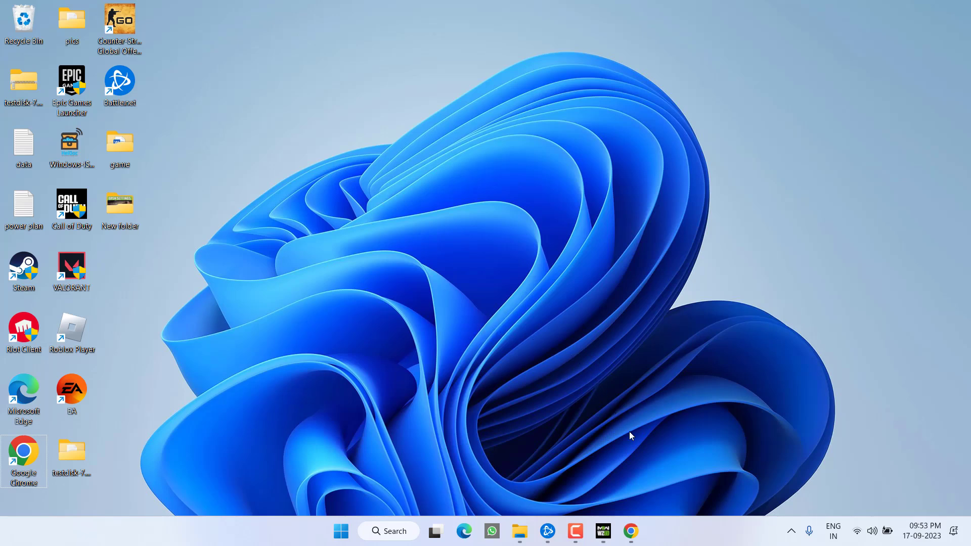
pyautogui.click(632, 531)
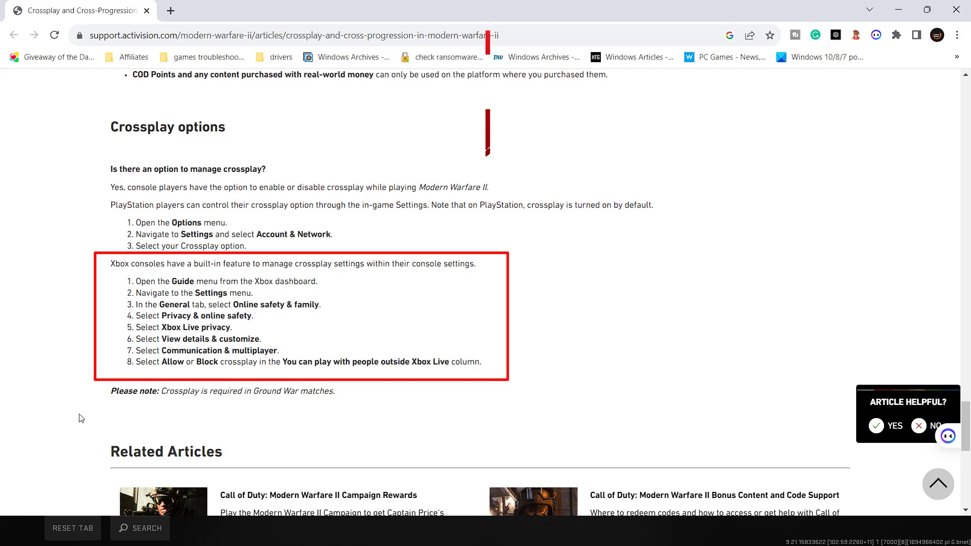
pyautogui.click(899, 9)
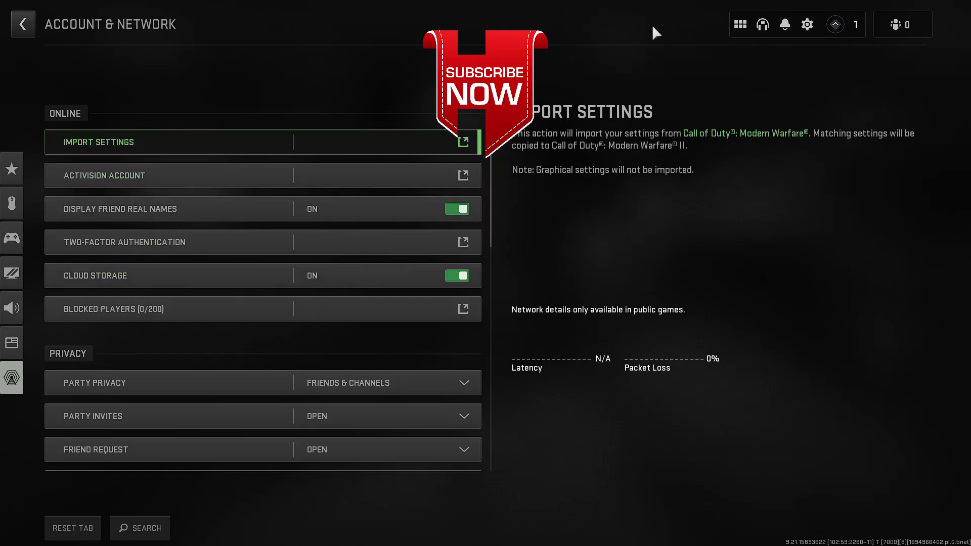
pyautogui.click(29, 21)
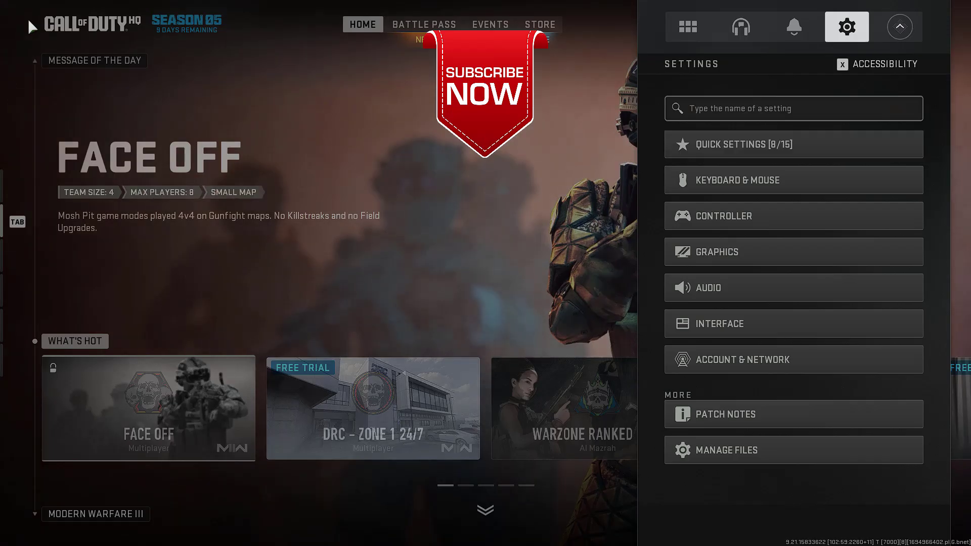
pyautogui.click(29, 21)
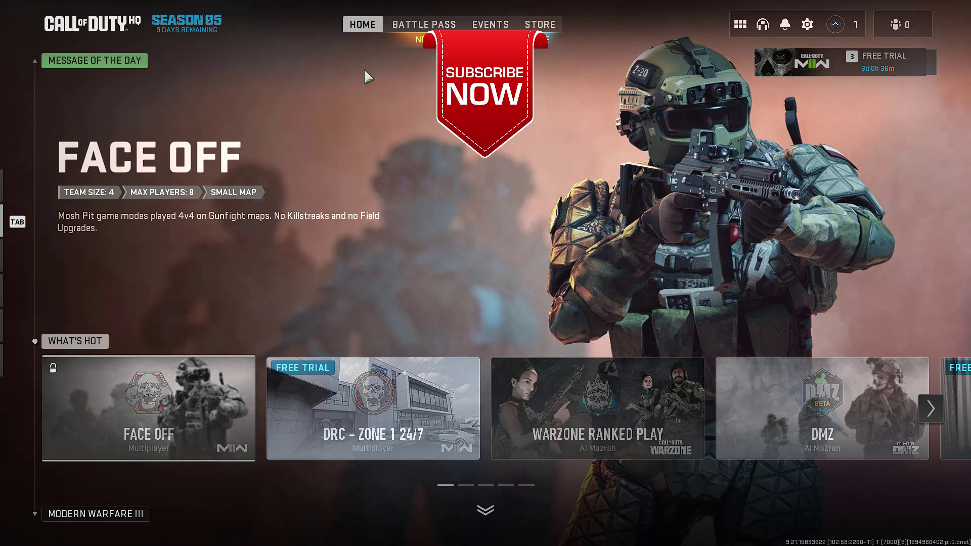